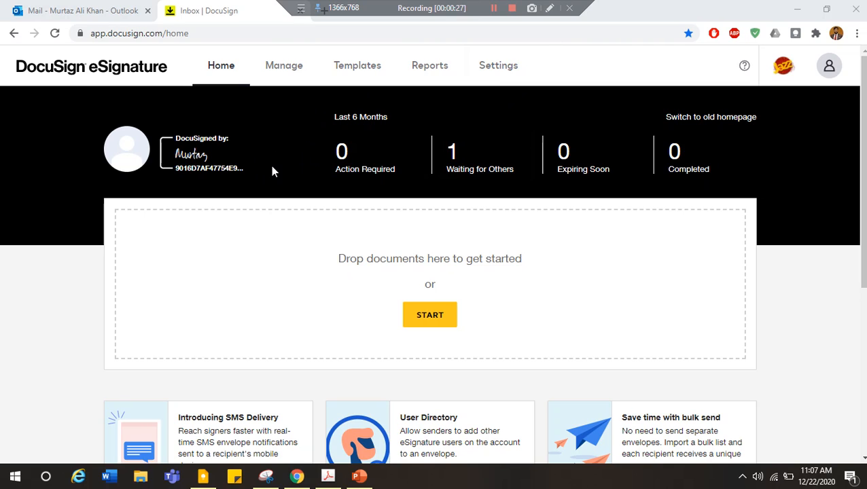
Start a new envelope for sending from the envelope management page
click(287, 73)
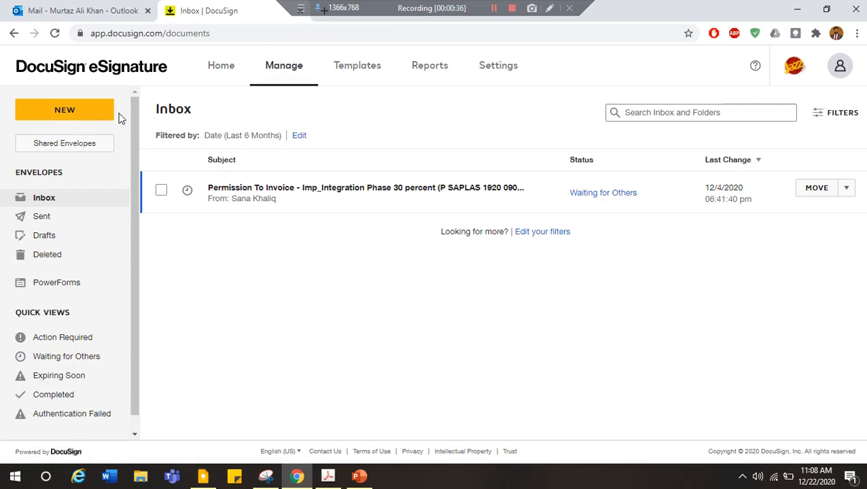
click(63, 114)
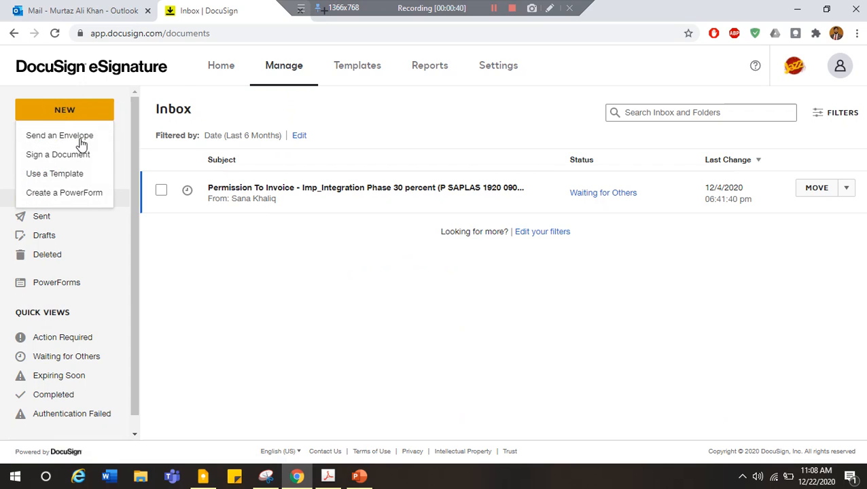
click(68, 140)
click(68, 140)
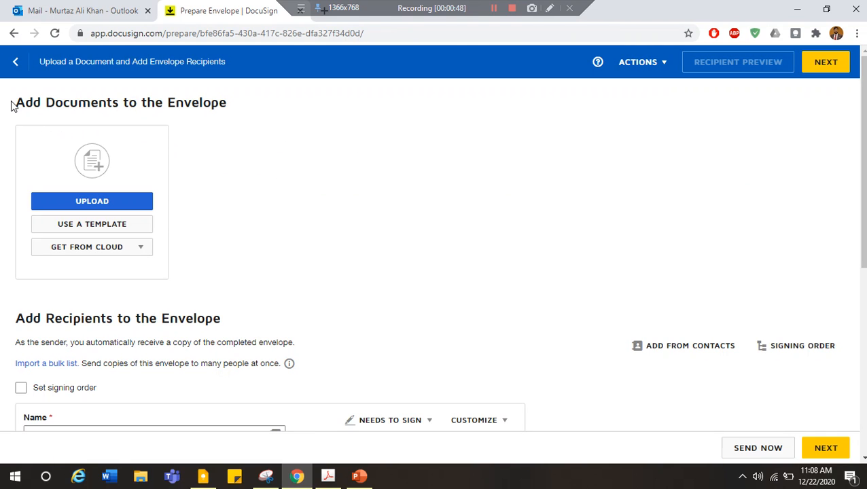
Upload the document "Afiniti-Project Initiation Form - NG - 19 10 2020.docx" from the Afiniti folder to the envelope
click(102, 202)
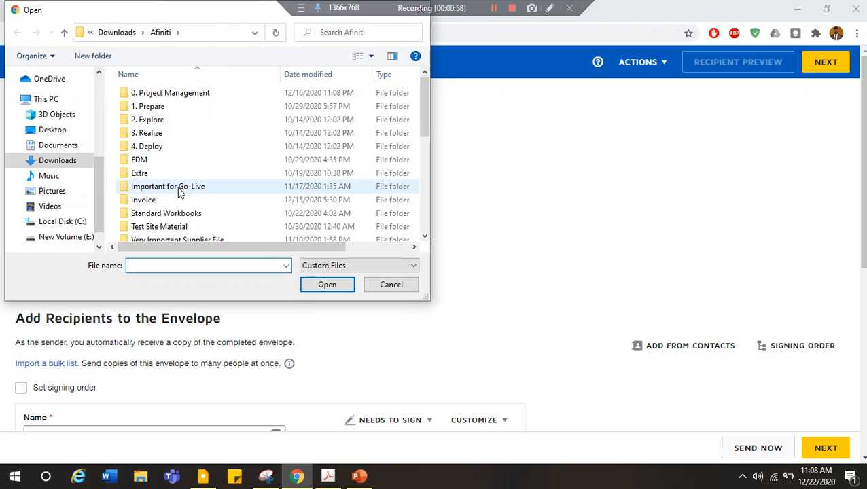
scroll(180, 193, down, 3)
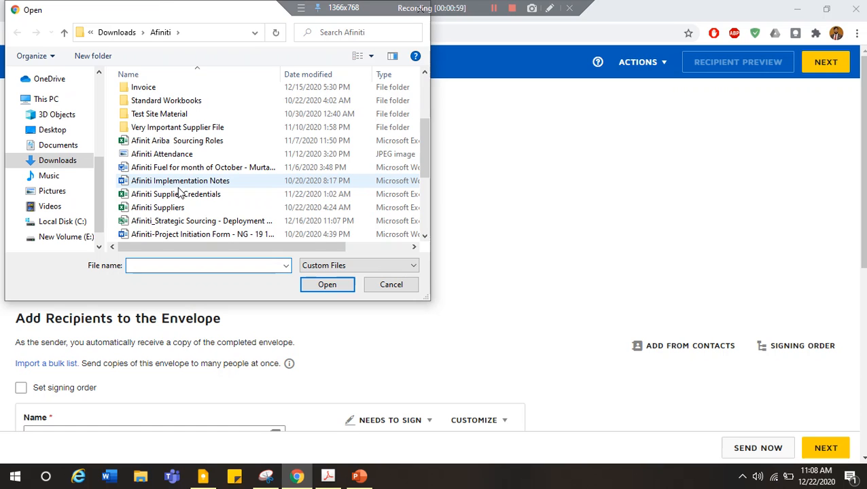
scroll(173, 211, down, 1)
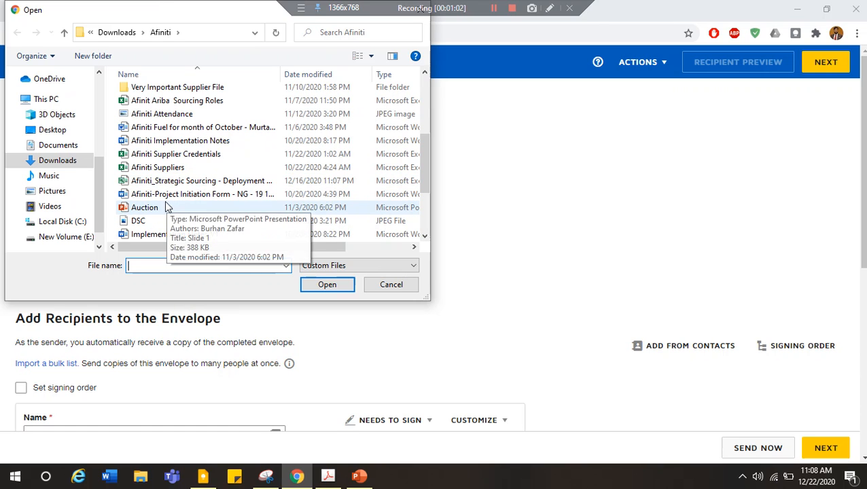
click(163, 207)
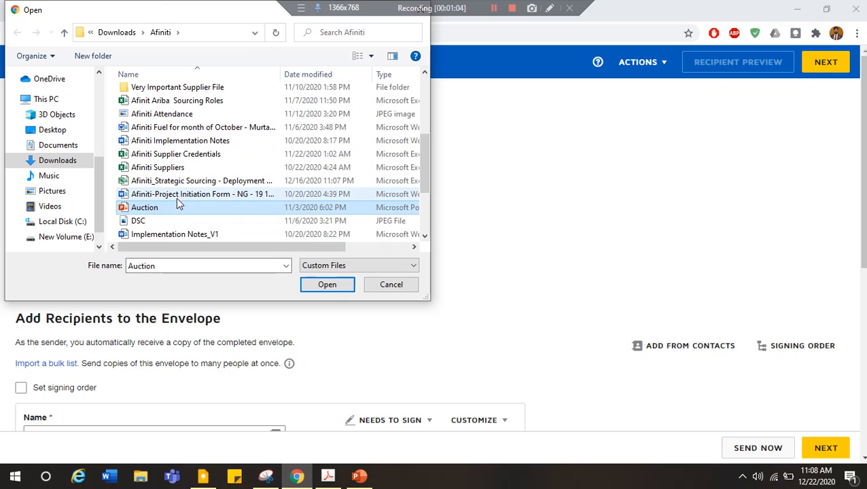
click(176, 195)
click(327, 285)
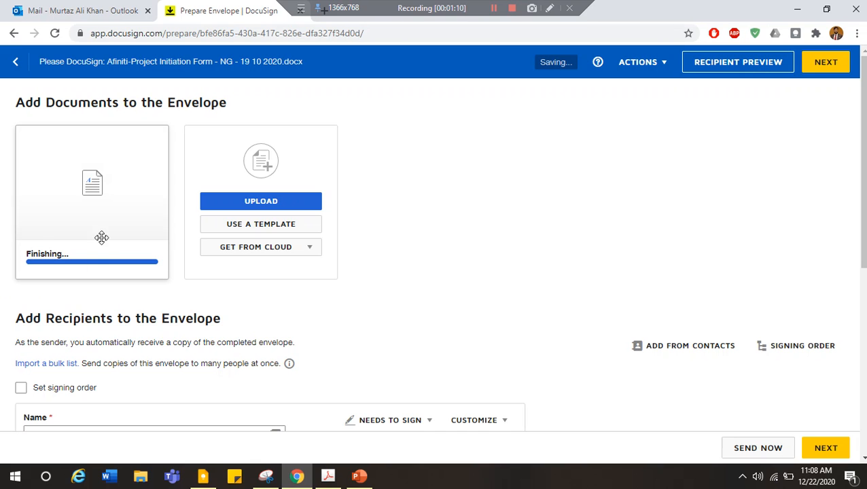
Fill in the first recipient's name and email using the suggested contact
scroll(552, 206, down, 3)
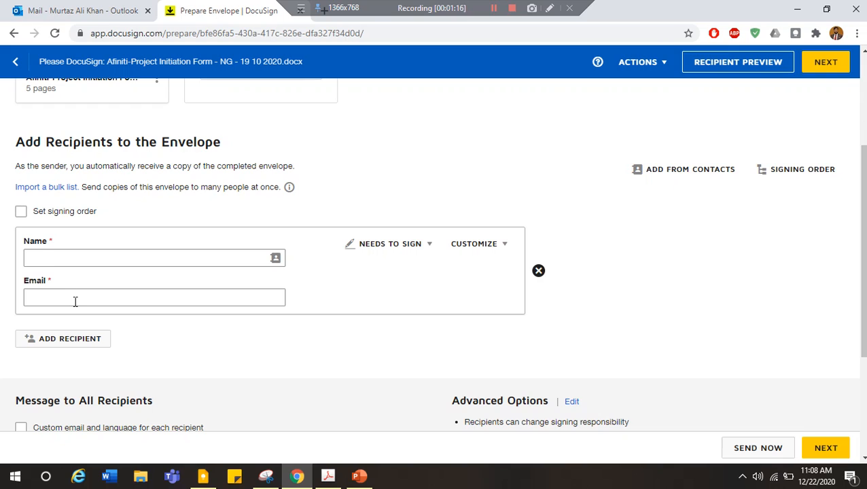
click(130, 257)
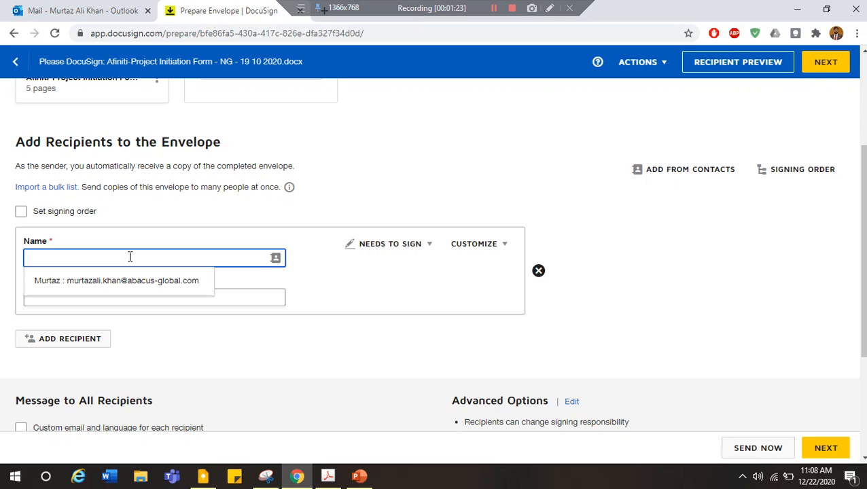
click(120, 284)
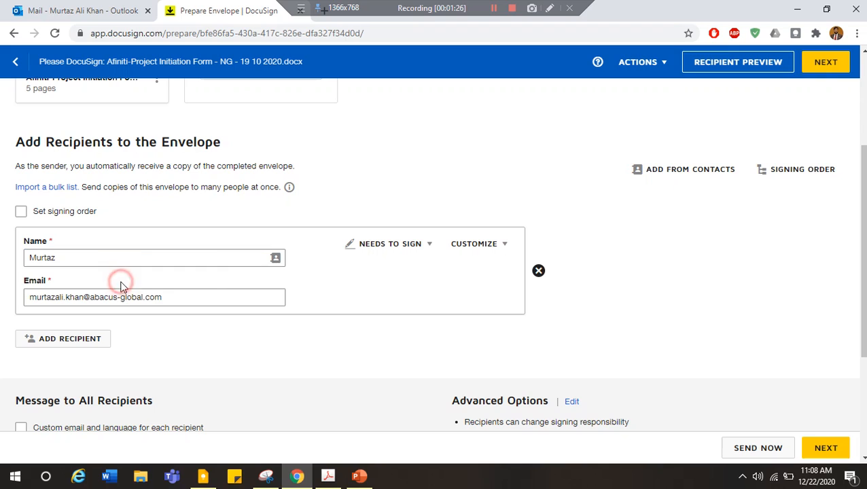
Add a second and a third recipient, filling both with the same suggested contact
click(88, 339)
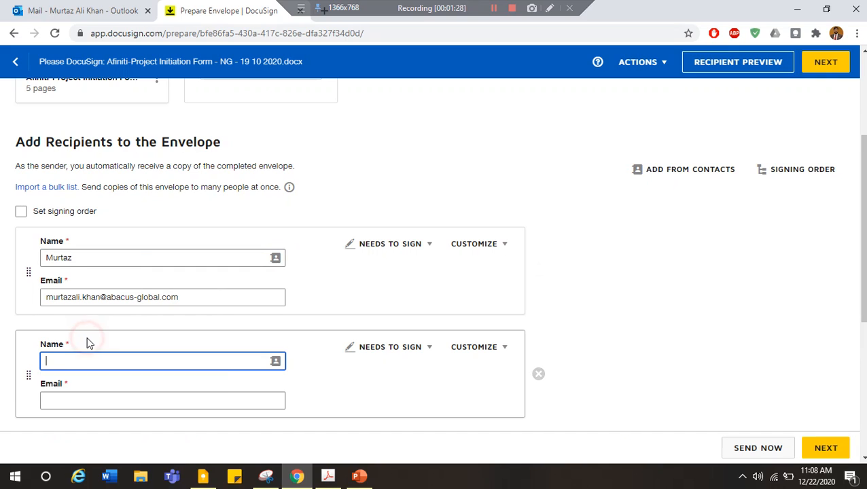
click(139, 382)
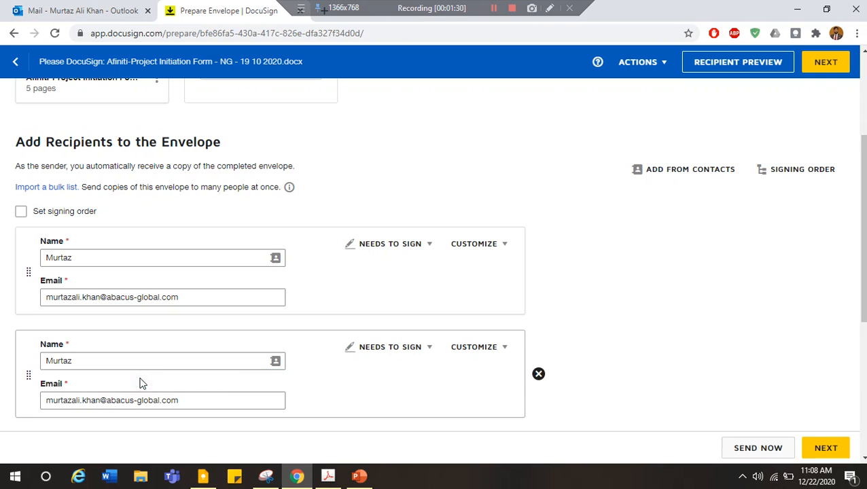
scroll(135, 381, down, 1)
click(108, 381)
scroll(109, 382, down, 1)
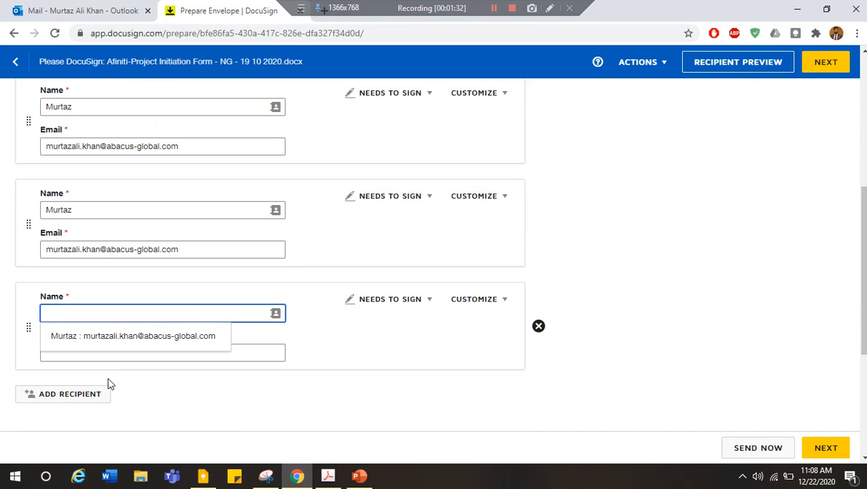
click(184, 336)
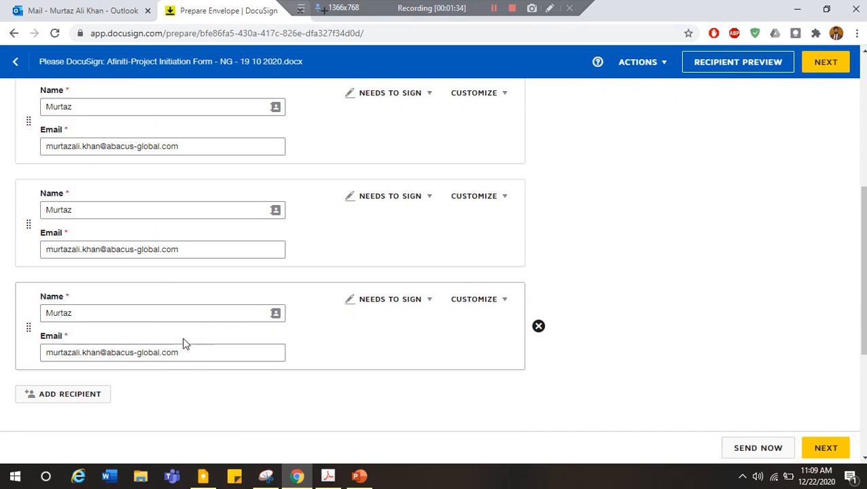
Clear the second recipient's name and email and replace them with the first contact in the address book
scroll(184, 343, up, 1)
double_click(110, 273)
key(BackSpace)
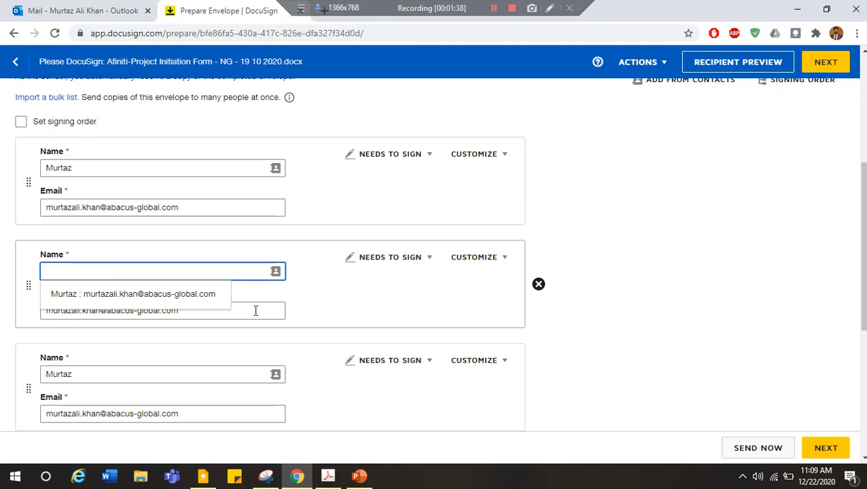
double_click(255, 307)
click(256, 306)
triple_click(257, 306)
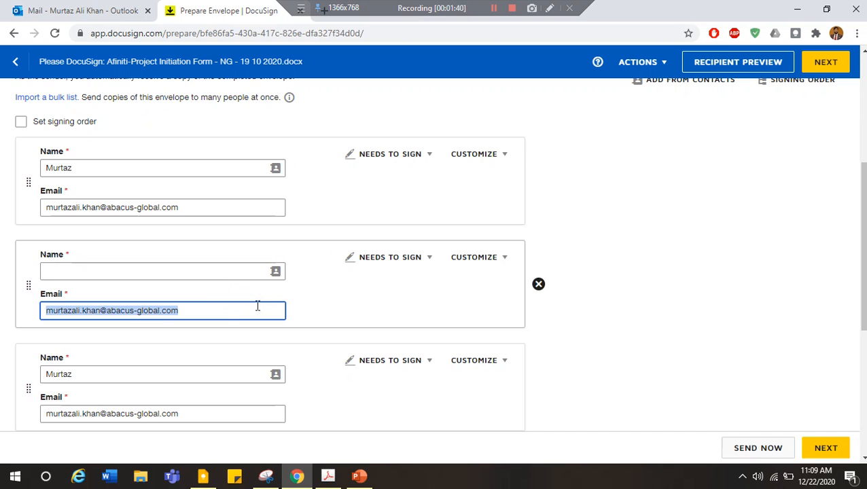
key(BackSpace)
click(275, 272)
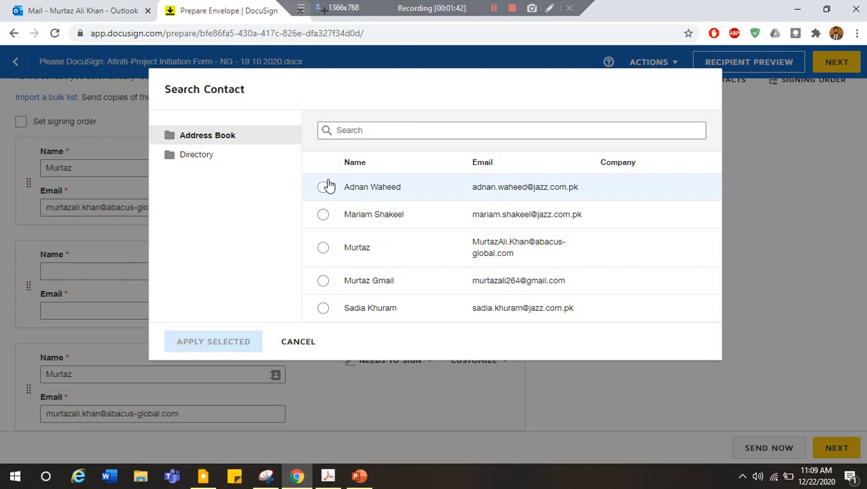
click(323, 186)
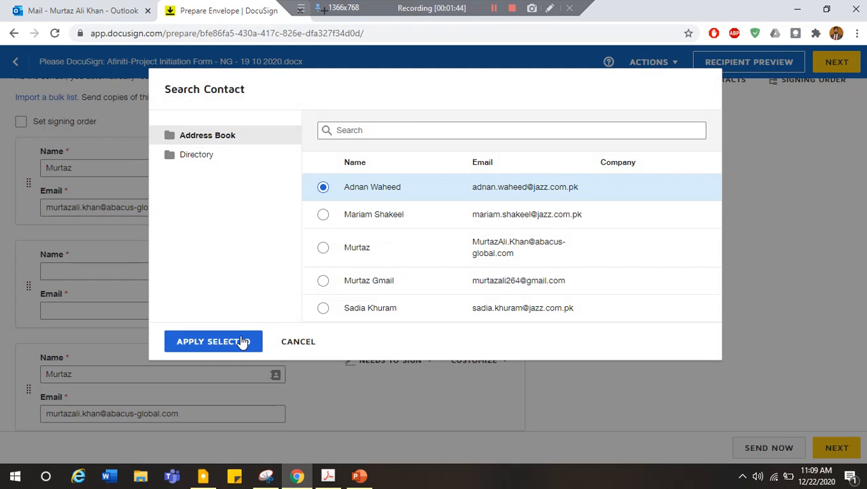
click(246, 340)
Replace the third recipient with the second contact listed in the address book
click(275, 377)
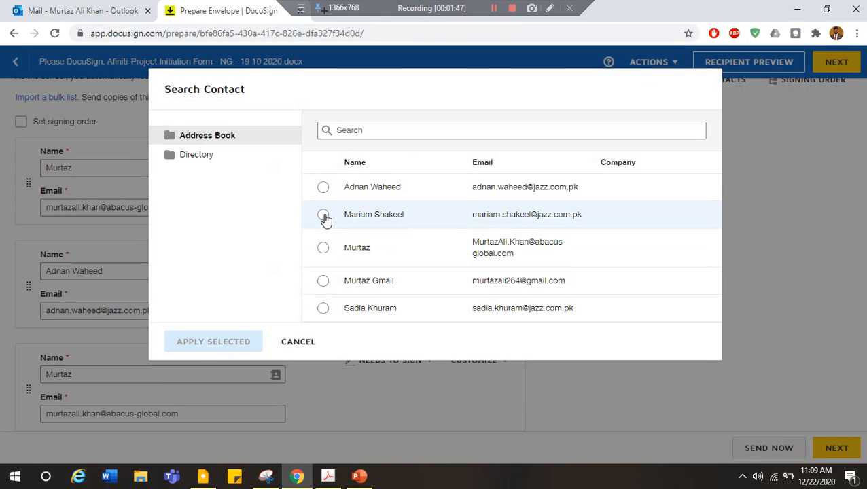
click(323, 215)
click(238, 340)
scroll(287, 331, up, 1)
scroll(287, 331, down, 1)
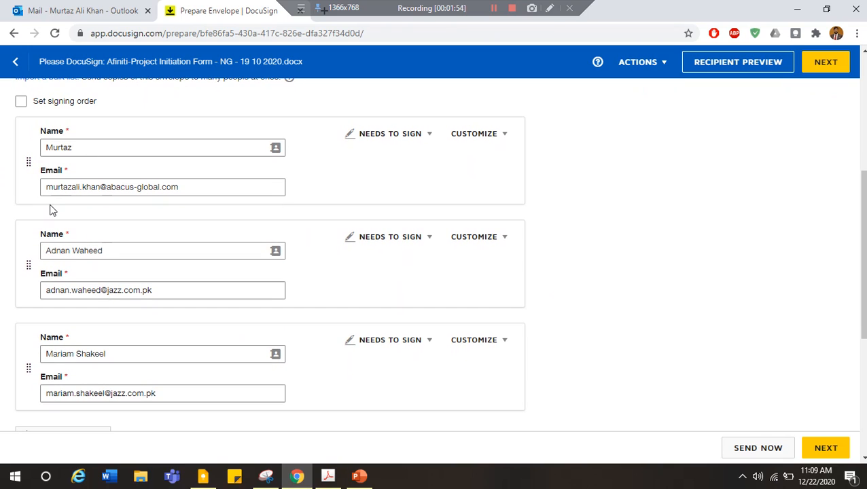
Enable the signing order, setting the second recipient's order to 1 and the third recipient's to 2
click(21, 107)
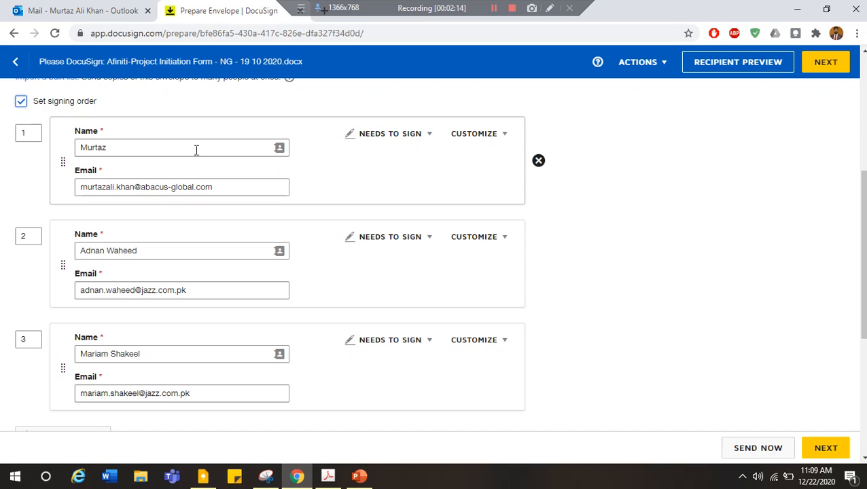
double_click(30, 235)
key(BackSpace)
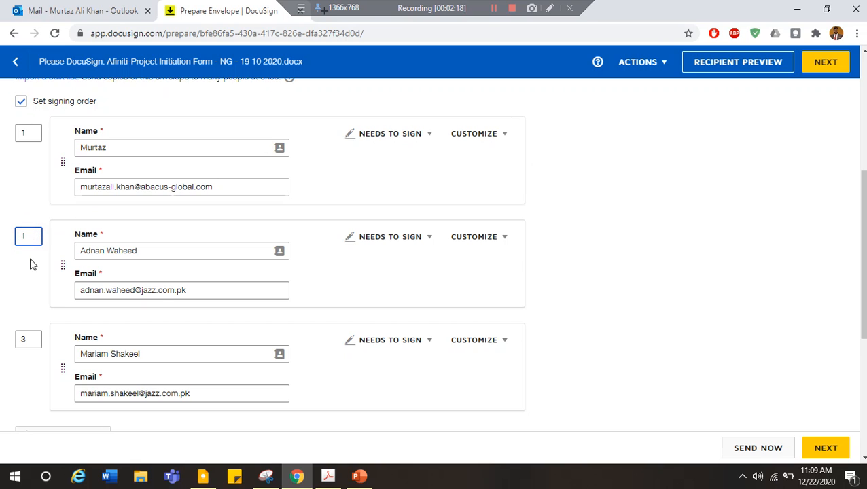
click(29, 338)
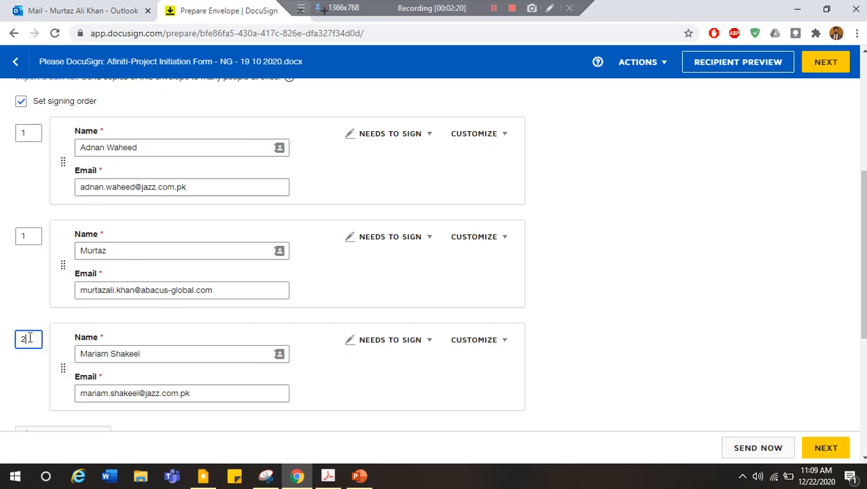
click(304, 278)
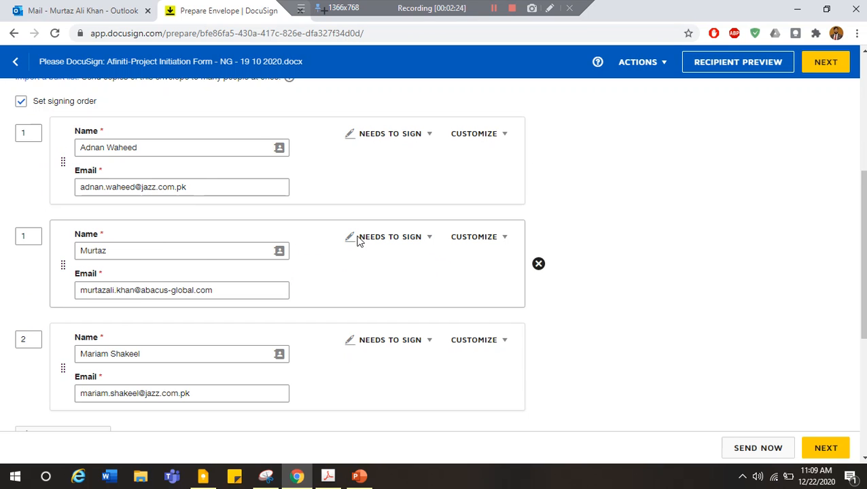
Change the role of the recipient in the middle of the list to Receives a Copy
click(412, 240)
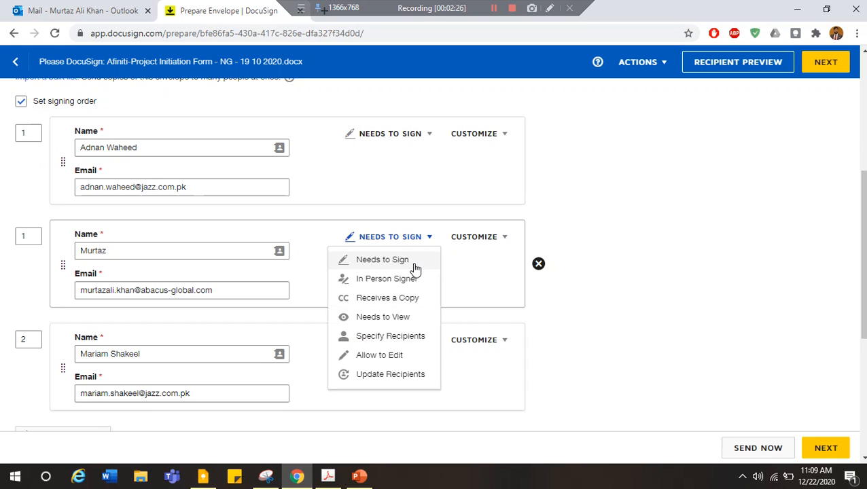
click(429, 242)
click(429, 241)
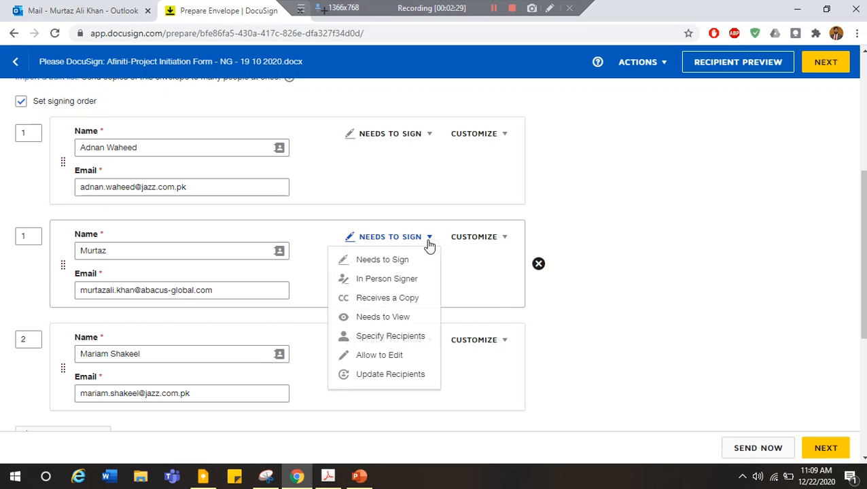
click(413, 306)
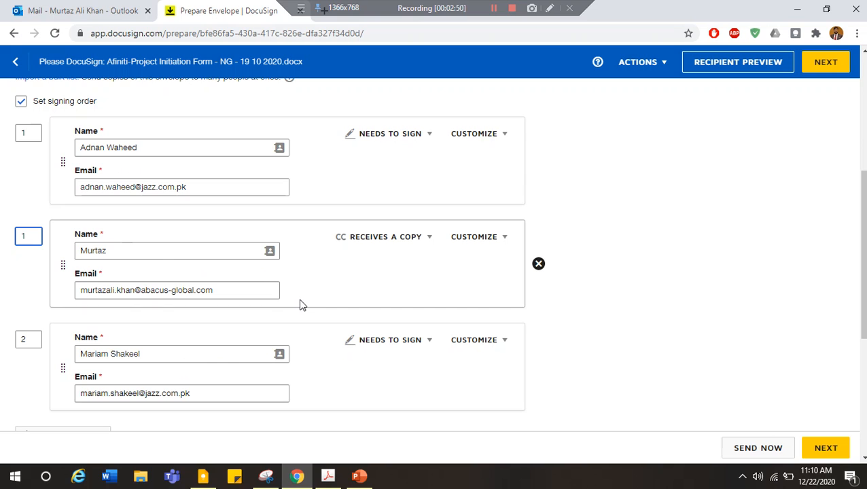
Keep the default email subject, leave the email message empty, and proceed to adding fields to the document
scroll(303, 306, down, 3)
scroll(303, 306, down, 2)
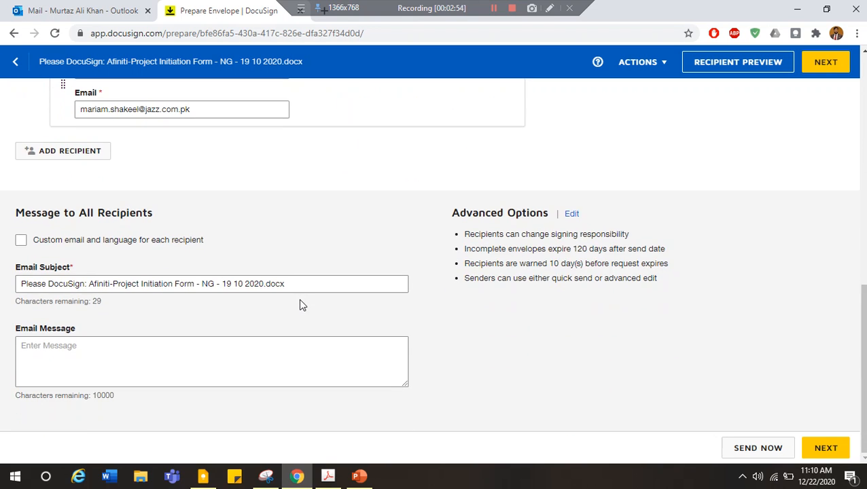
click(234, 369)
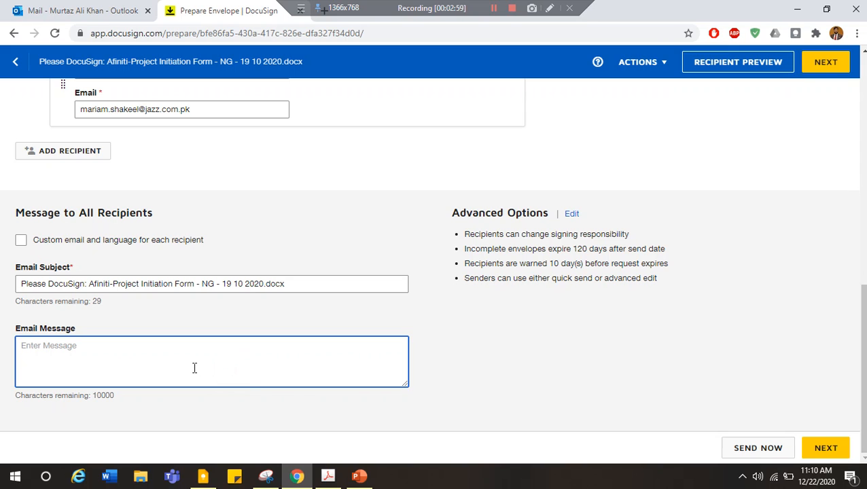
click(825, 72)
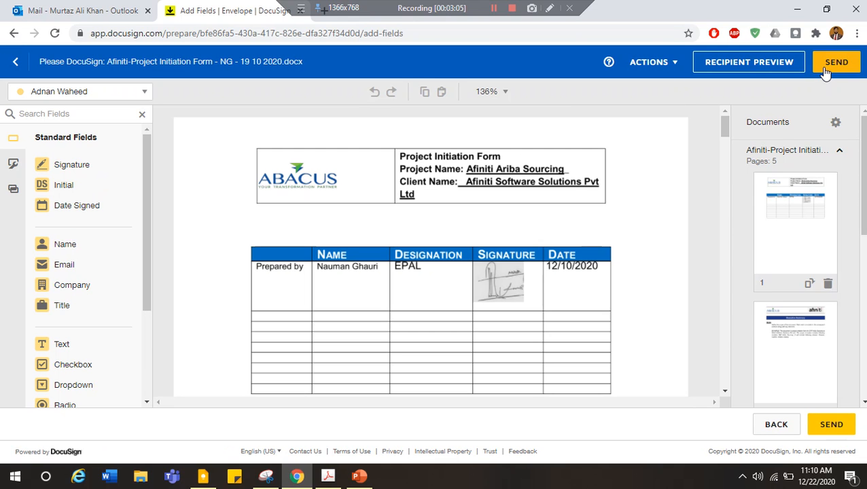
Place Signature, Initial and Date Signed fields for the first signer below the milestone table on page 3, on the side nearest the Milestone/Phase column
scroll(549, 226, down, 5)
scroll(551, 226, down, 5)
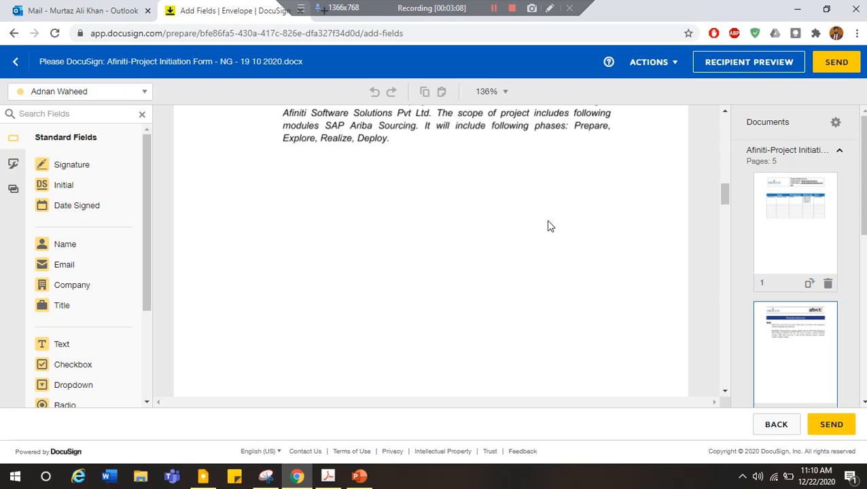
scroll(551, 226, up, 10)
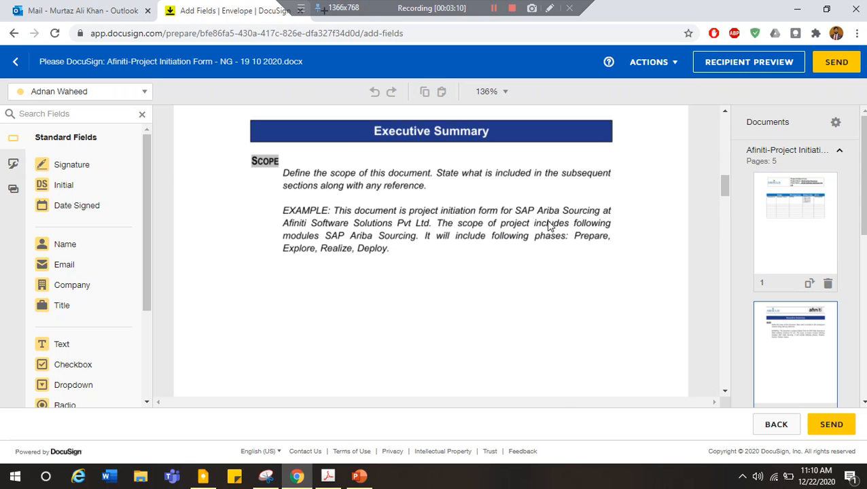
scroll(550, 227, down, 8)
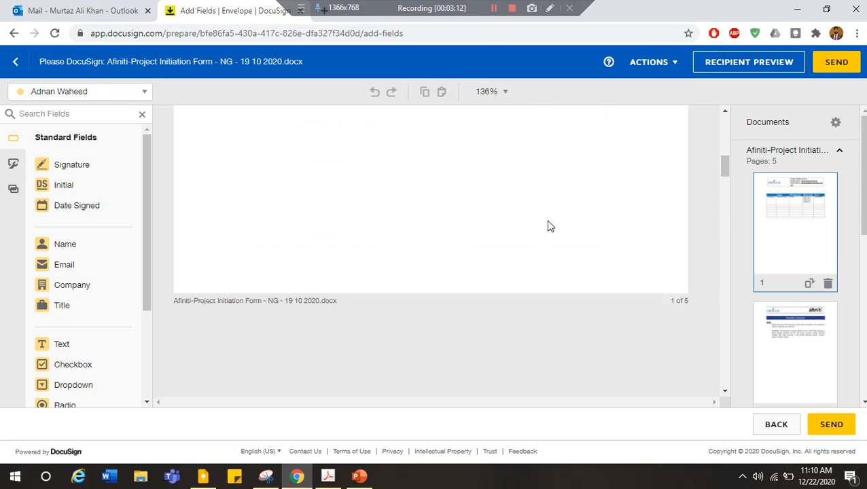
scroll(548, 224, down, 8)
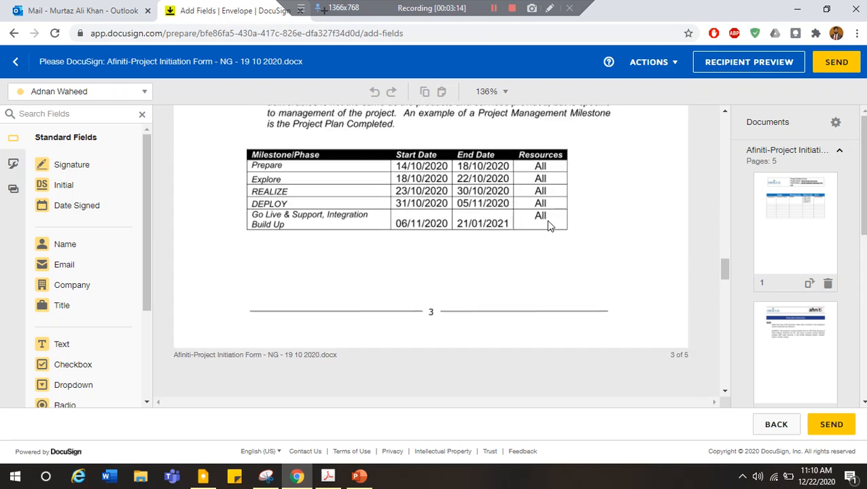
scroll(548, 225, up, 3)
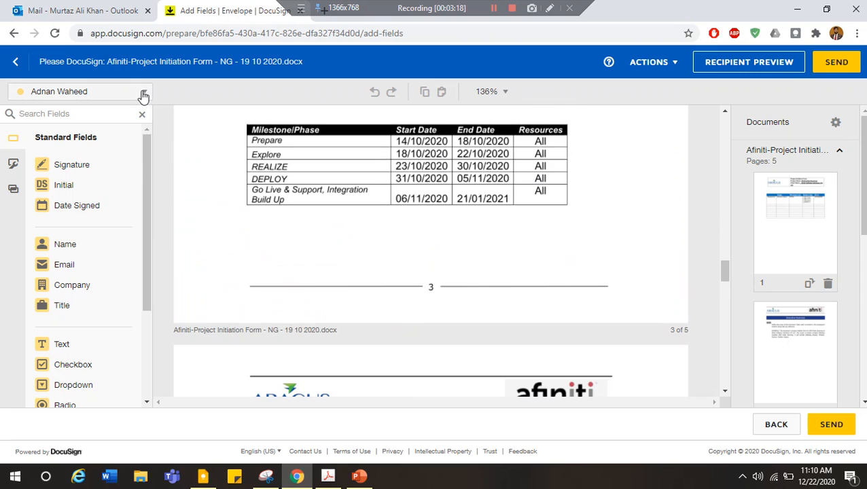
mouse_move(87, 170)
mouse_down()
mouse_move(267, 227)
mouse_move(256, 229)
mouse_up()
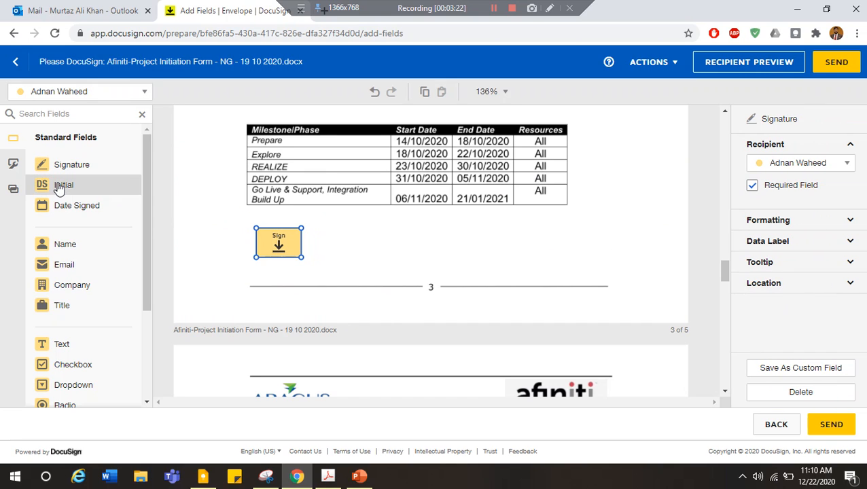
drag(59, 189, 314, 233)
drag(62, 211, 259, 273)
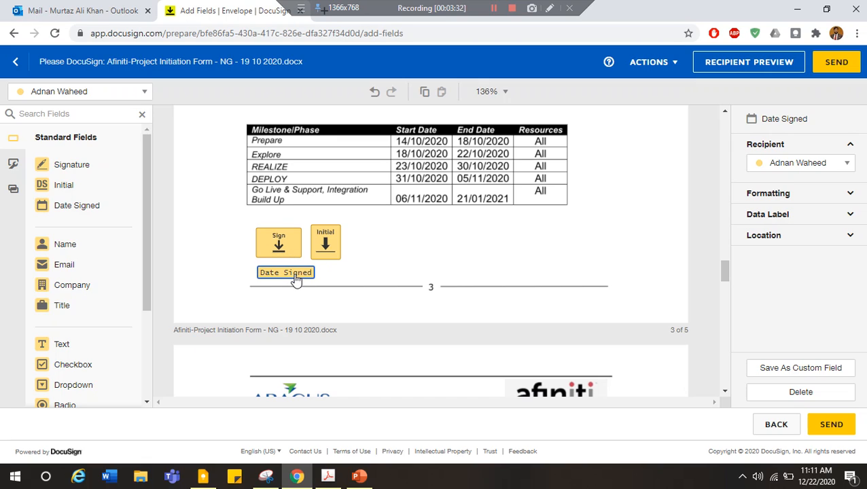
Switch to the second signer and place Signature, Initial and Date Signed fields below the Resources end of the page 3 milestone table
click(147, 92)
click(113, 135)
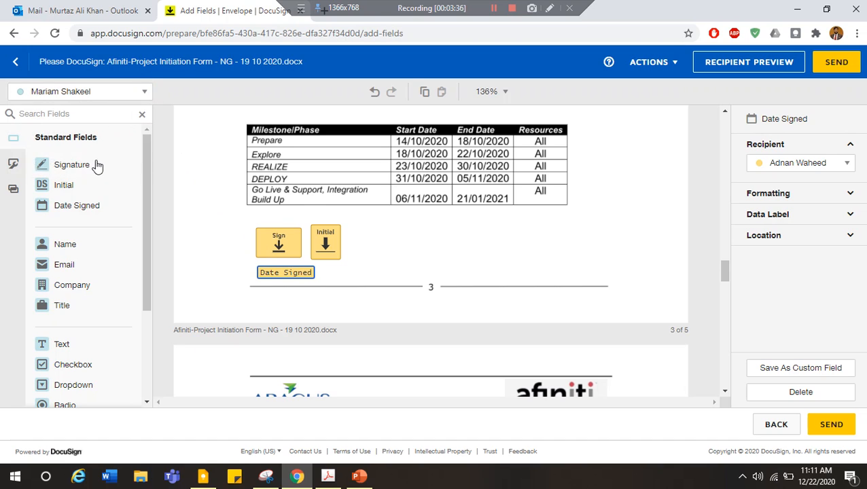
mouse_move(95, 165)
mouse_down()
mouse_move(469, 211)
mouse_move(506, 234)
mouse_up()
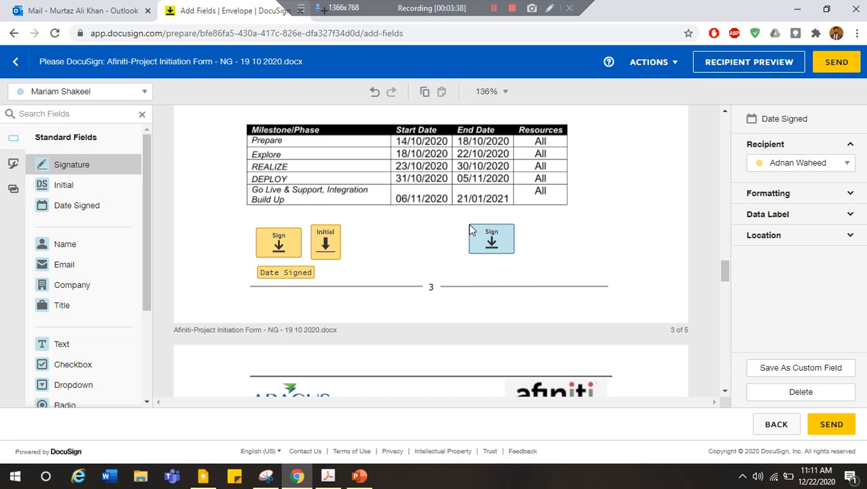
drag(80, 185, 517, 220)
drag(87, 207, 478, 273)
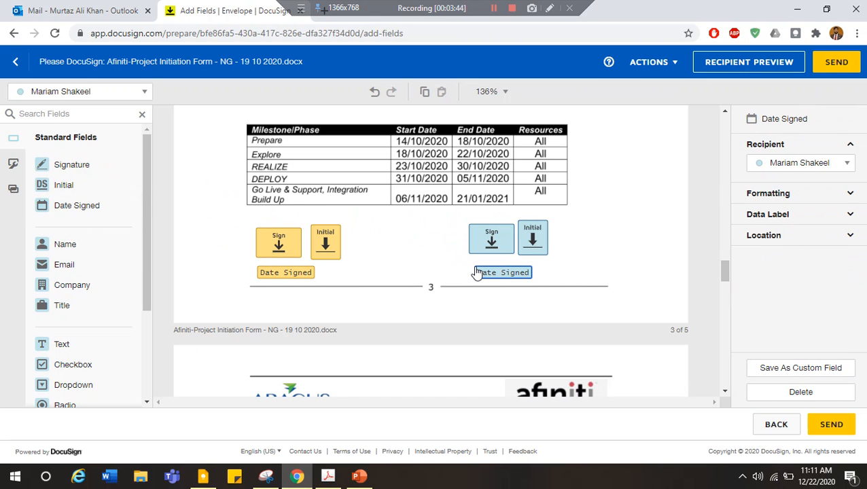
click(415, 261)
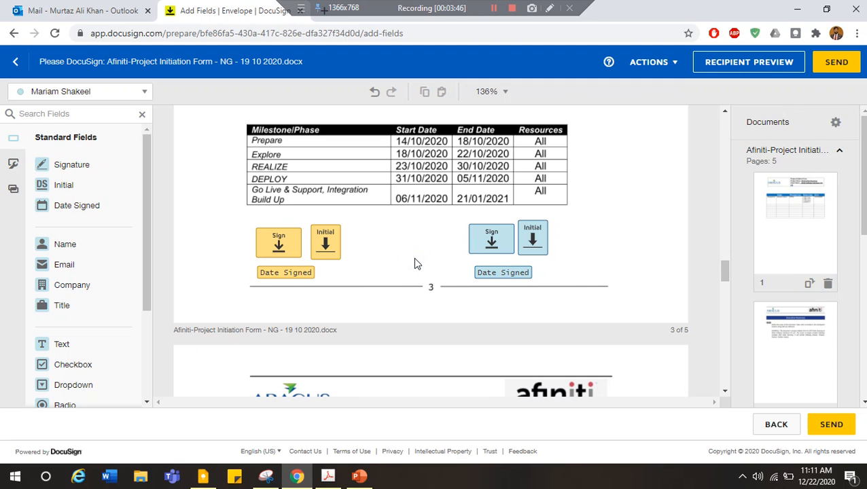
Delete all of the first signer's fields and the second signer's Signature and Date Signed fields from page 3
click(480, 250)
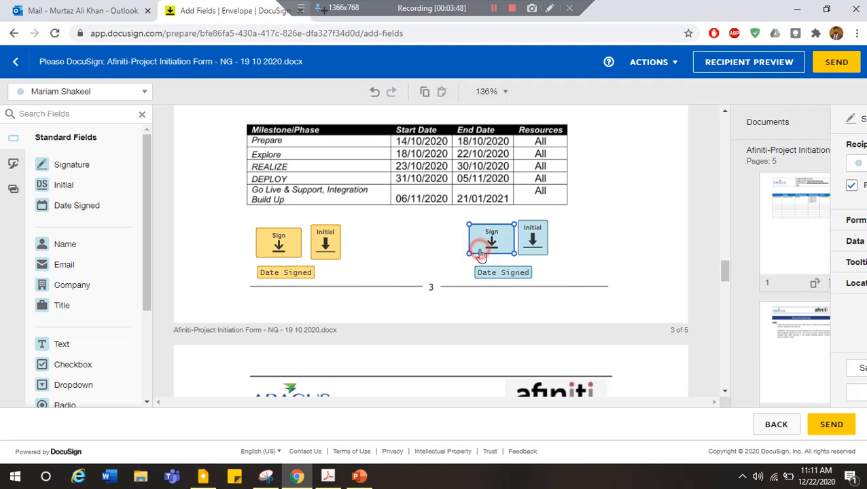
key(Delete)
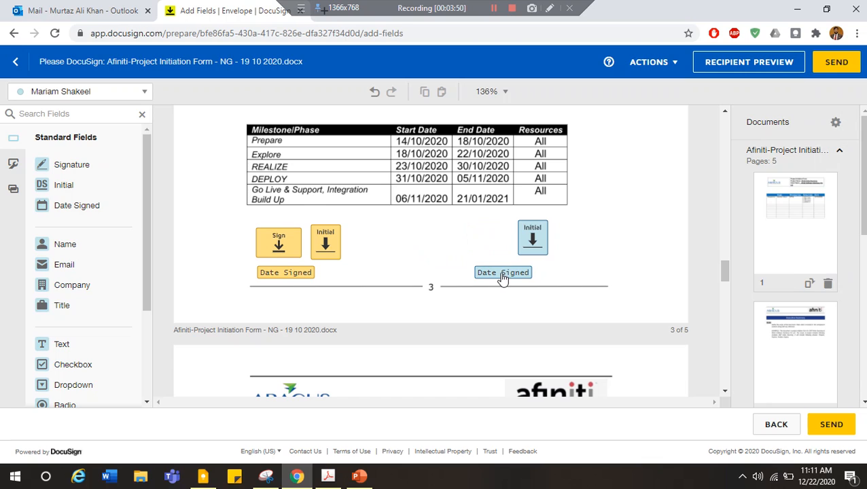
click(502, 273)
key(Delete)
drag(365, 214, 244, 290)
key(Delete)
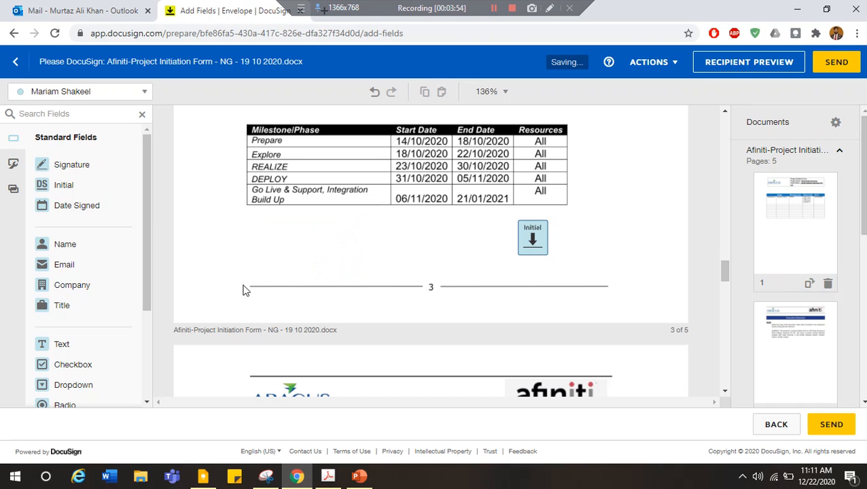
Move the second signer's Initial field on page 3 into the right margin beside the footer line
scroll(364, 245, up, 1)
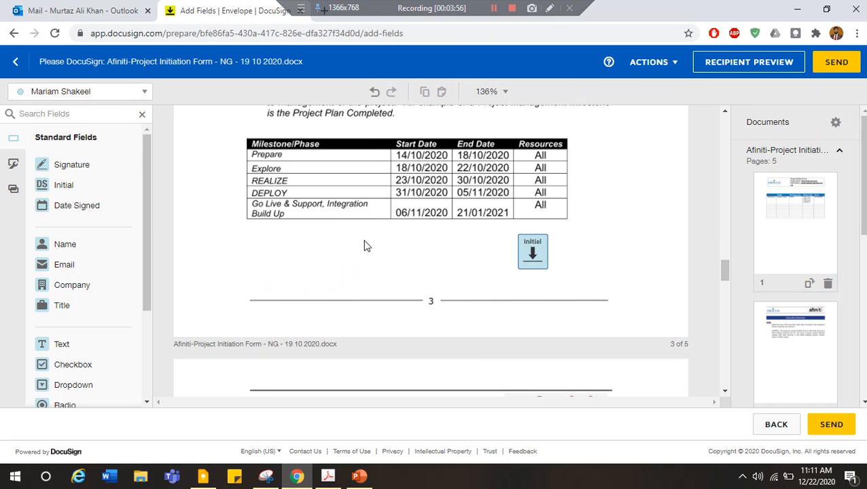
drag(523, 269, 617, 286)
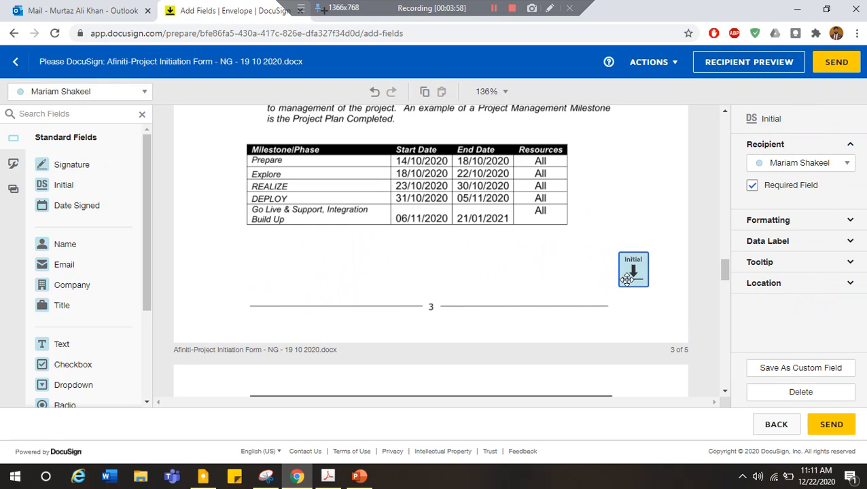
click(549, 281)
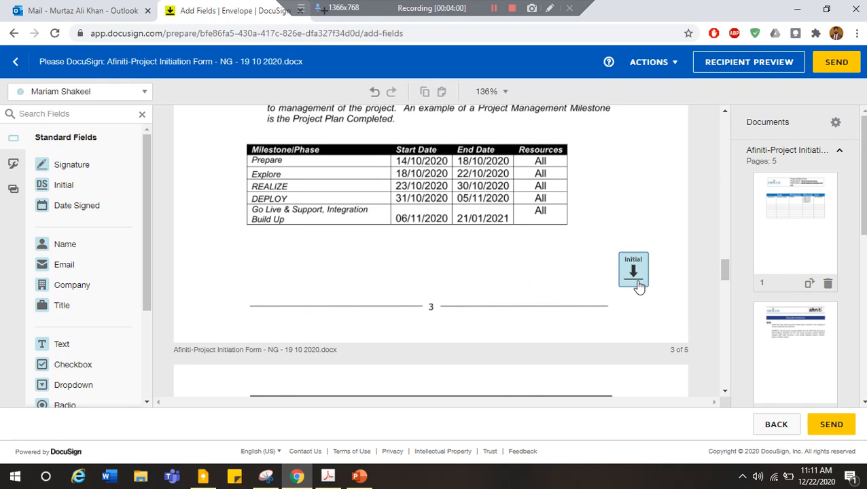
Add Initial fields for the second signer on the part of the document after page 3
scroll(639, 285, down, 4)
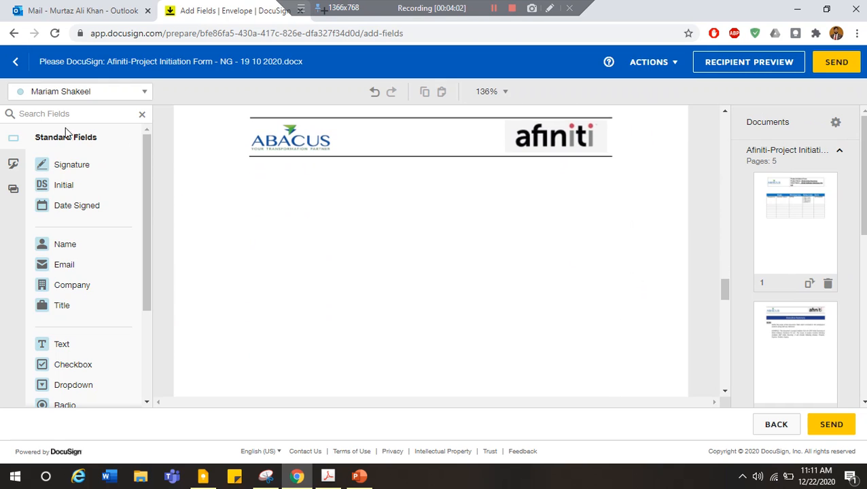
drag(76, 188, 618, 257)
scroll(618, 256, down, 5)
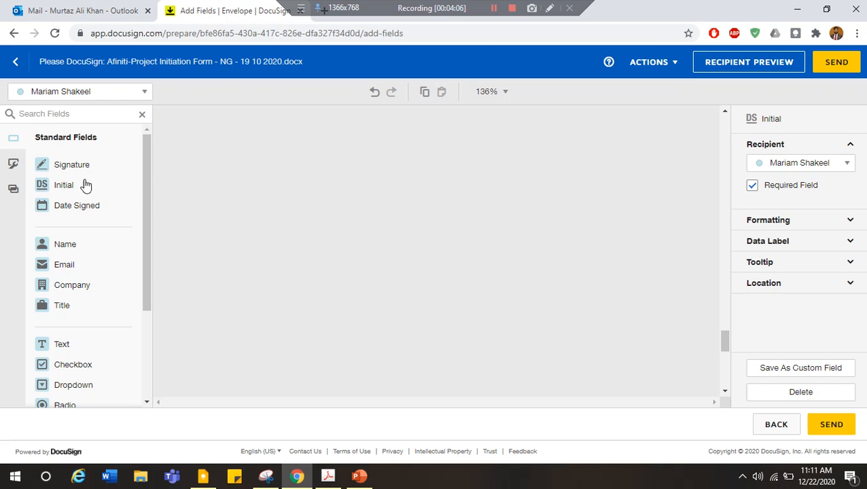
scroll(556, 235, up, 5)
scroll(557, 235, down, 2)
drag(77, 185, 558, 161)
Add Initial fields for the second signer on the pages before page 3, including the blank lower part of page 1
scroll(202, 188, up, 10)
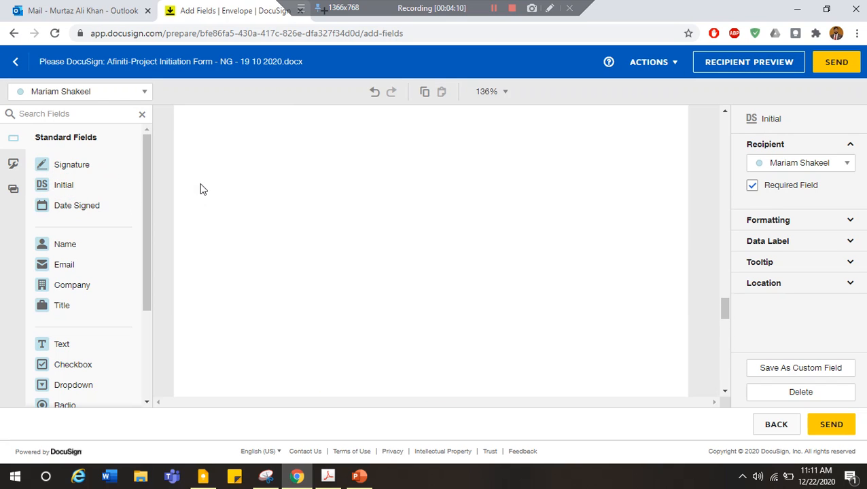
scroll(200, 185, up, 10)
drag(82, 189, 292, 245)
scroll(292, 245, up, 9)
drag(87, 187, 325, 166)
scroll(325, 166, up, 4)
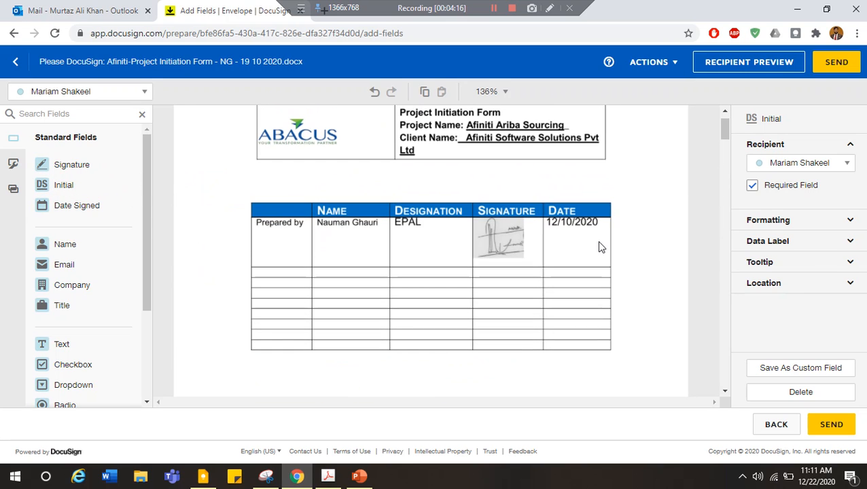
scroll(601, 248, down, 3)
scroll(399, 292, down, 1)
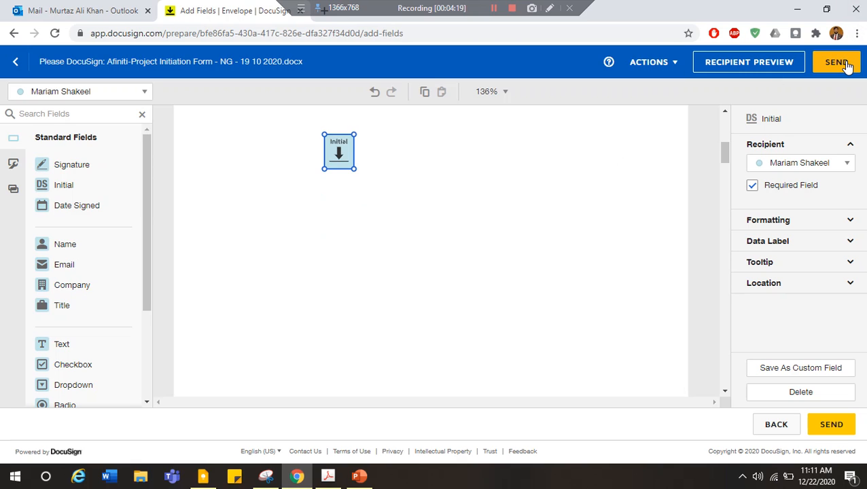
Discard the envelope draft without sending it, confirming the discard
click(142, 95)
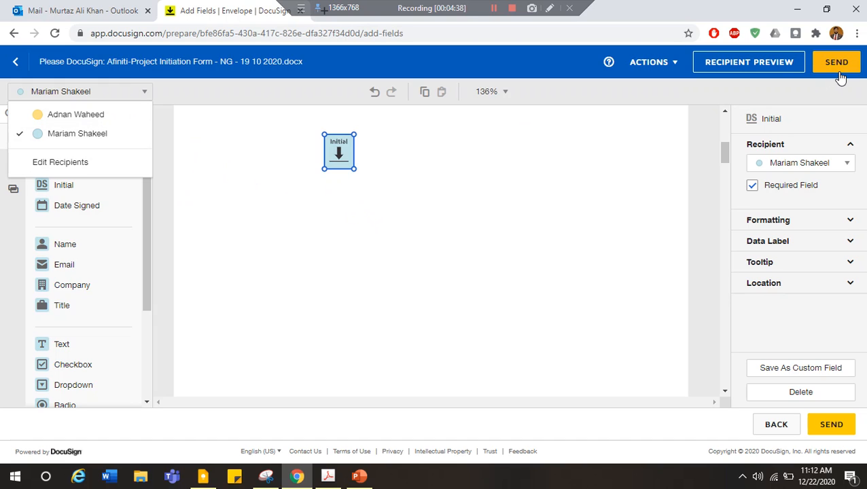
click(670, 66)
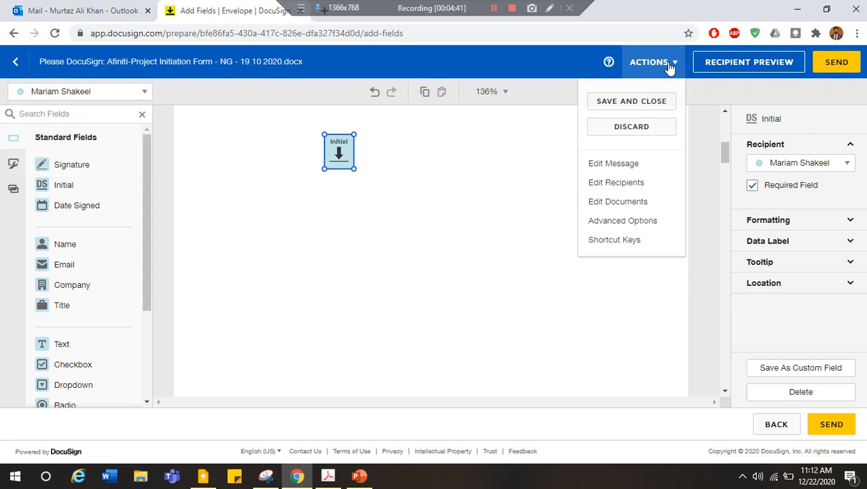
click(645, 136)
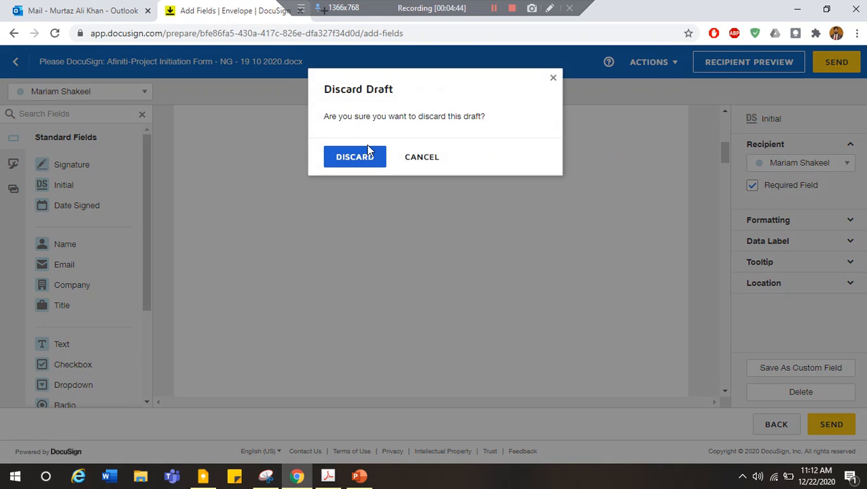
click(368, 149)
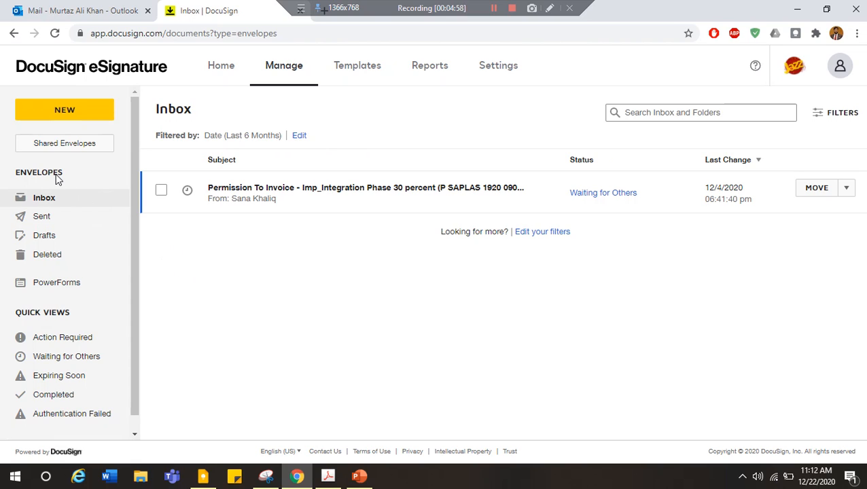
Check the Sent envelopes, return to the Inbox, and open the Permission To Invoice envelope's details
click(48, 222)
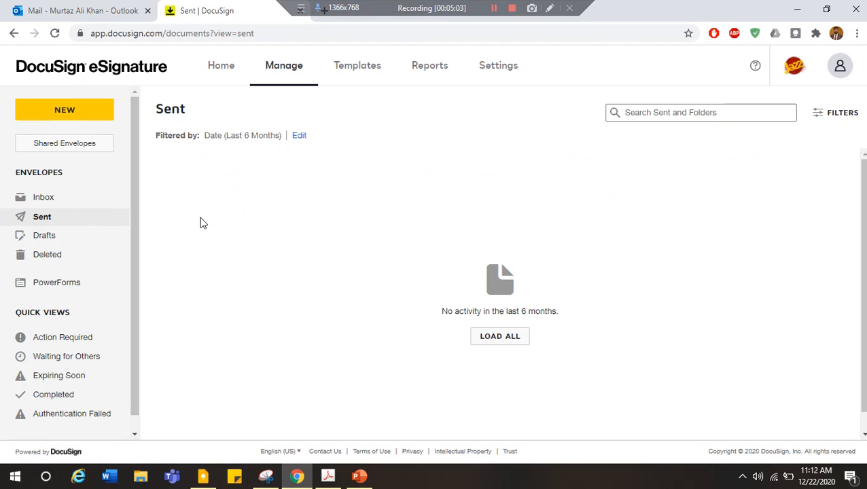
click(95, 203)
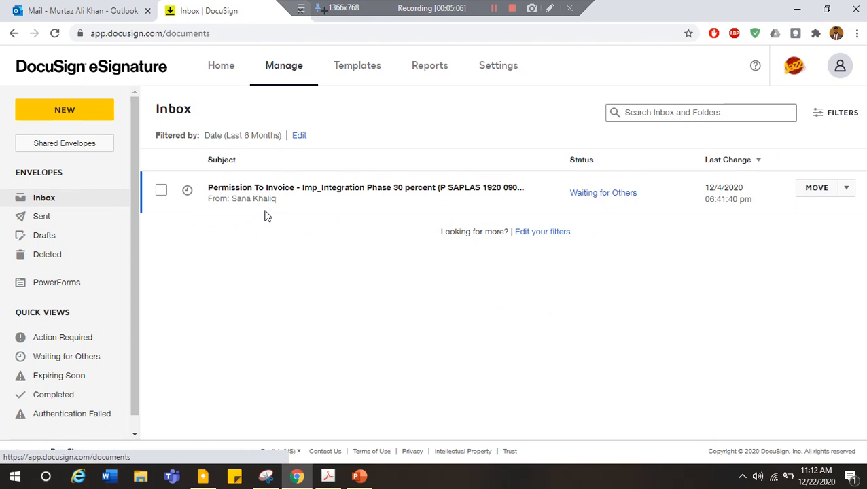
click(367, 190)
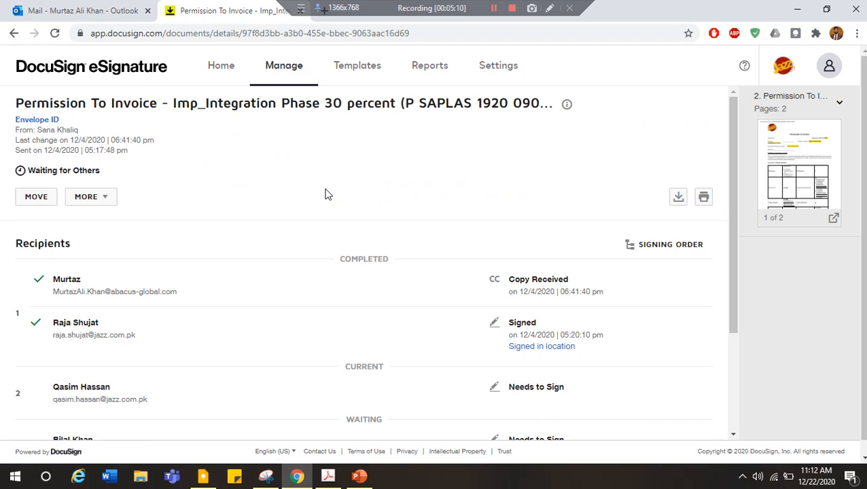
Review the Permission To Invoice envelope's recipients, their signing order and statuses, and its message
scroll(169, 121, down, 1)
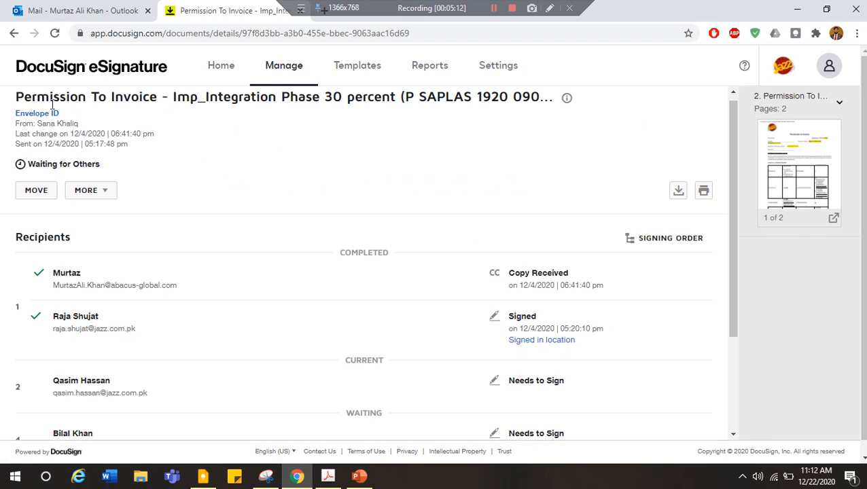
scroll(162, 119, down, 1)
scroll(162, 119, up, 1)
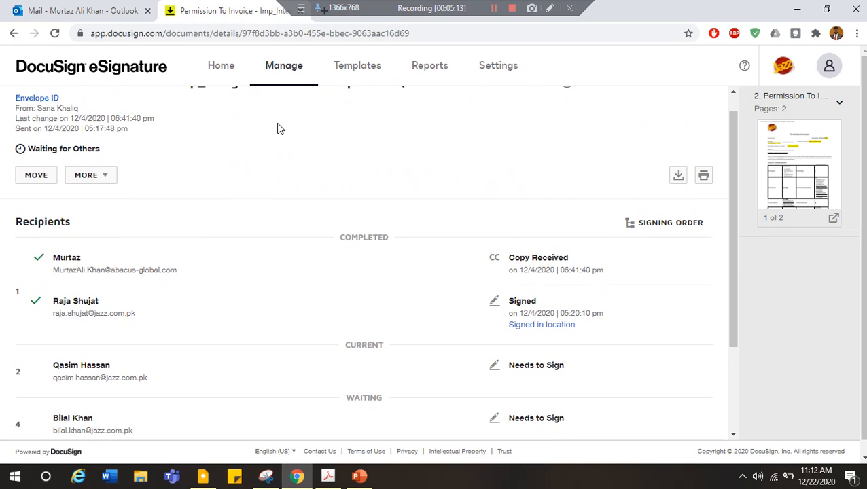
scroll(277, 130, down, 1)
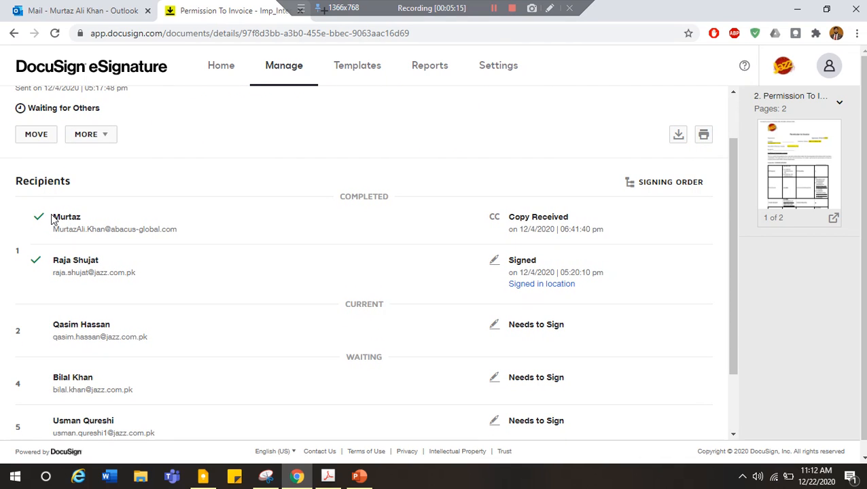
scroll(69, 261, down, 1)
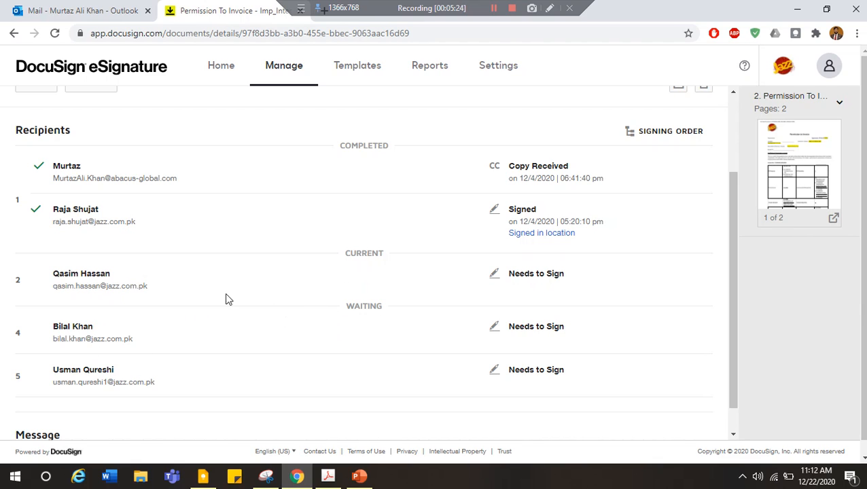
scroll(52, 333, down, 1)
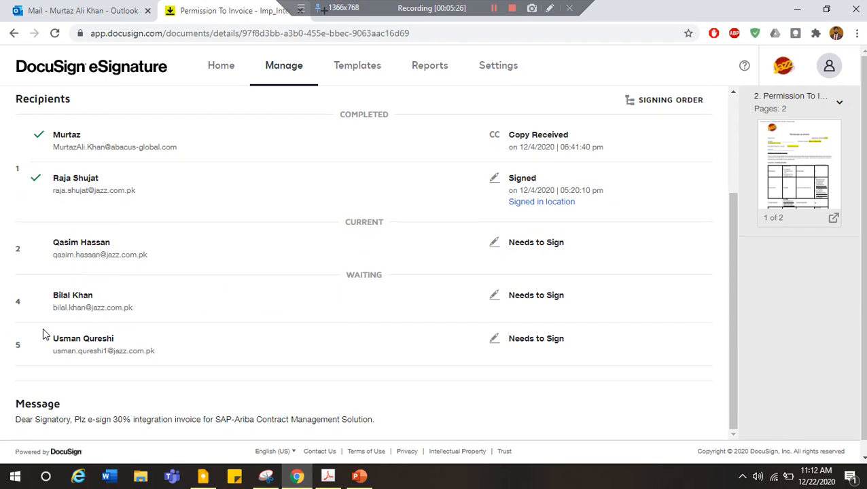
scroll(43, 333, down, 1)
scroll(43, 327, up, 3)
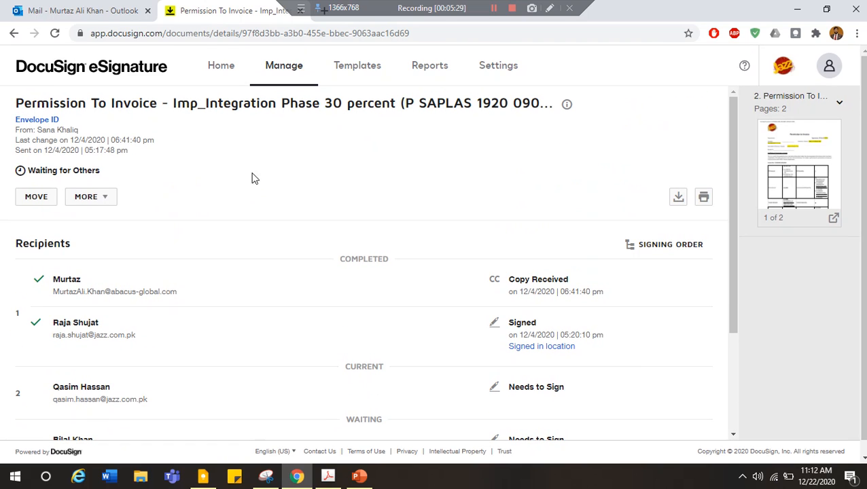
Check the additional actions available for the Permission To Invoice envelope, leave them unused, and return to the envelope list
click(107, 198)
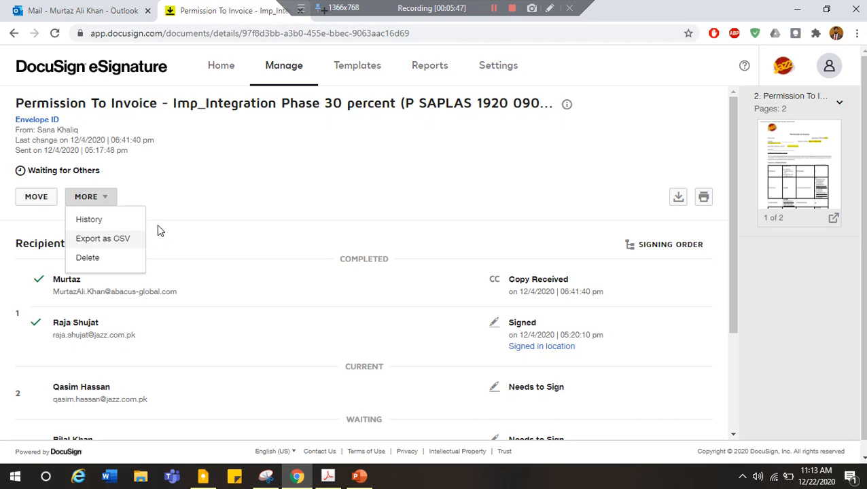
click(228, 211)
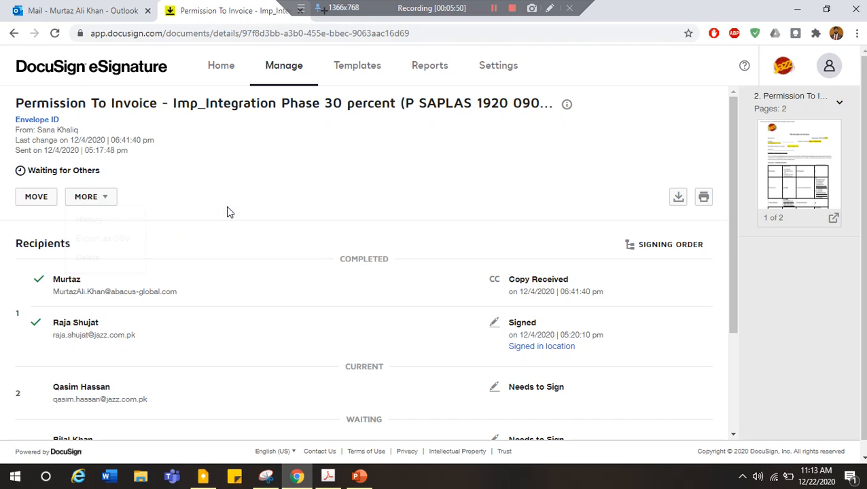
click(284, 65)
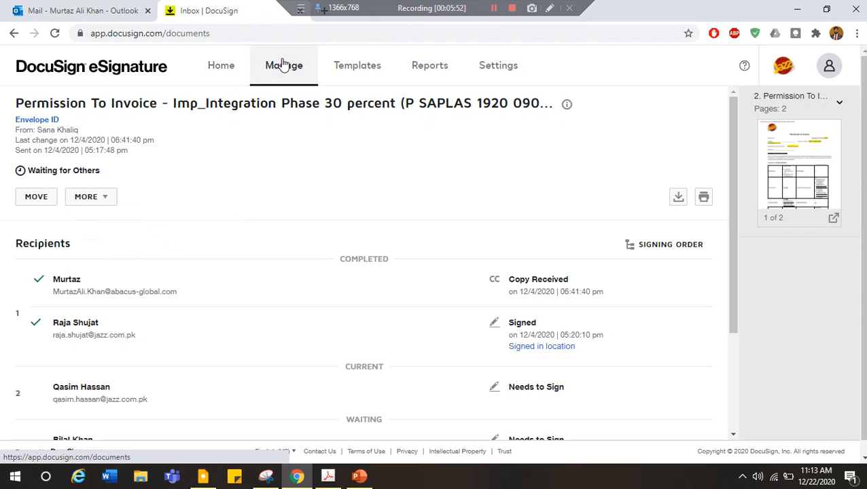